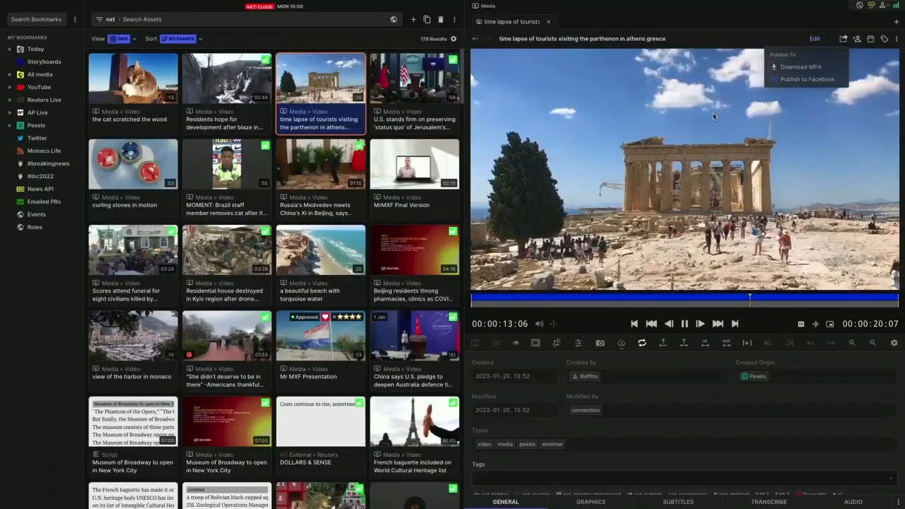
# - Check the available publishing destinations for the Parthenon time-lapse clip
pyautogui.click(844, 39)
pyautogui.click(844, 40)
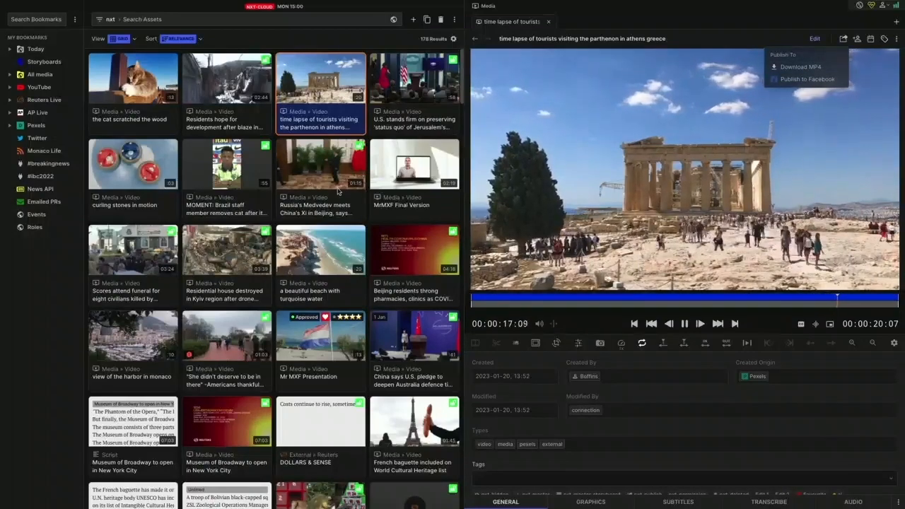
pyautogui.click(606, 158)
# - Create a new Connection asset and name it "nxtedition tik tok connection"
pyautogui.click(413, 20)
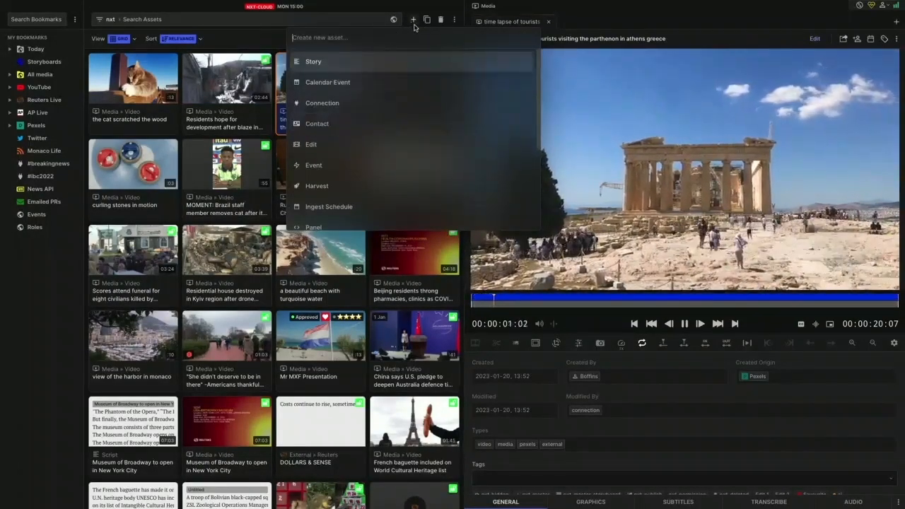
pyautogui.click(323, 103)
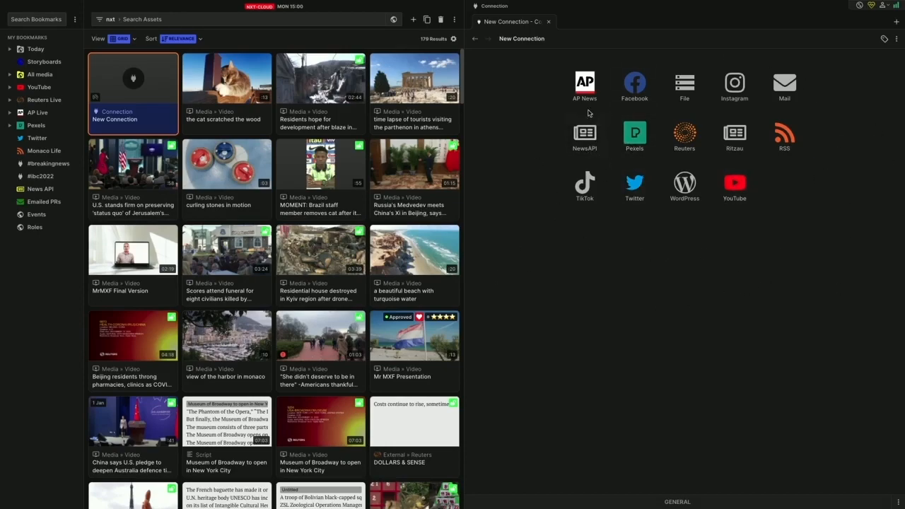
pyautogui.click(526, 41)
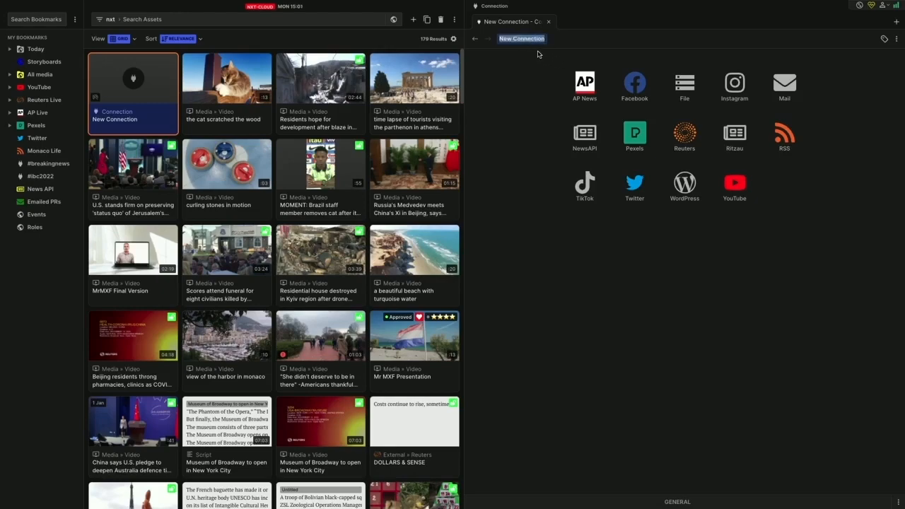
pyautogui.write('nxtedition tik tok')
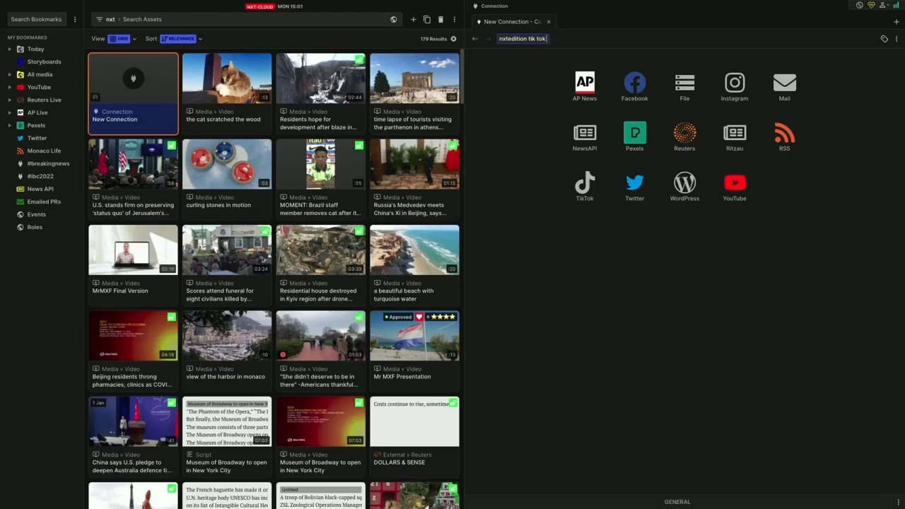
pyautogui.write('onnection')
pyautogui.click(663, 262)
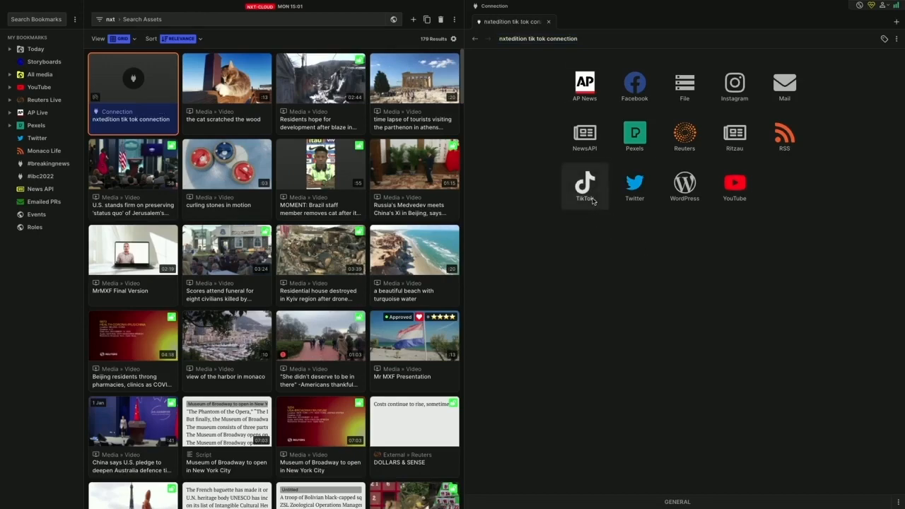
# - Make it a TikTok connection, authorize nxt's access to the nxtedition TikTok account, and return to nxtedition
pyautogui.click(574, 192)
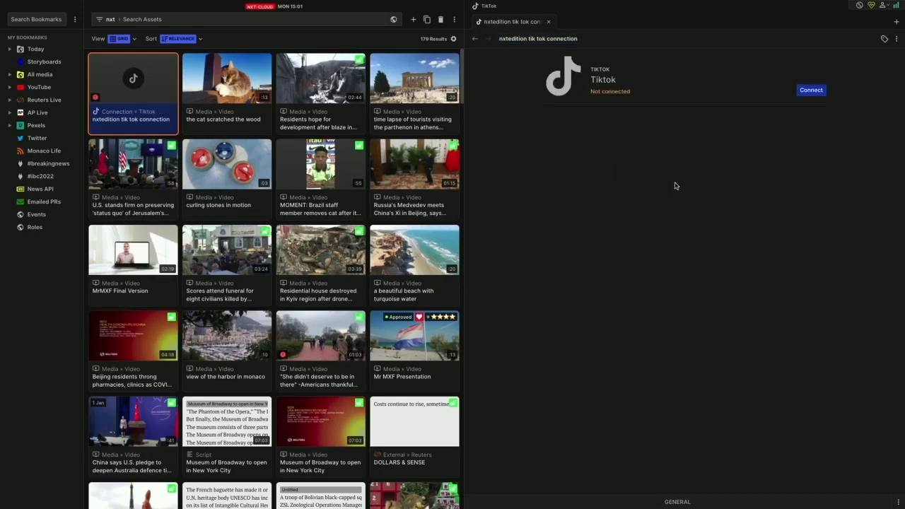
pyautogui.click(818, 96)
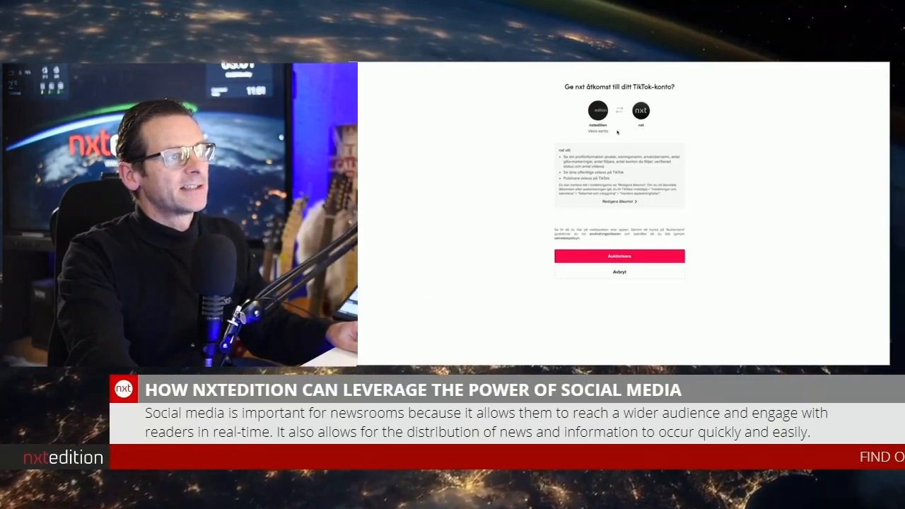
pyautogui.click(623, 259)
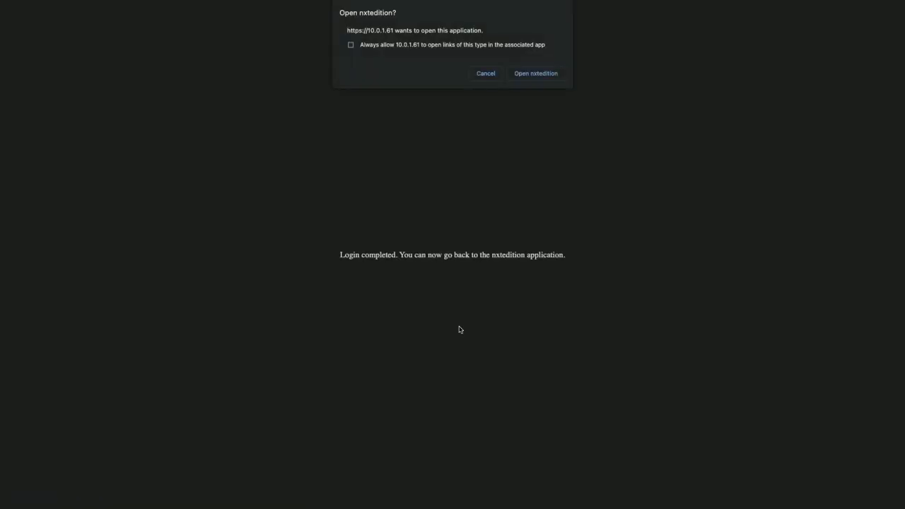
pyautogui.click(538, 79)
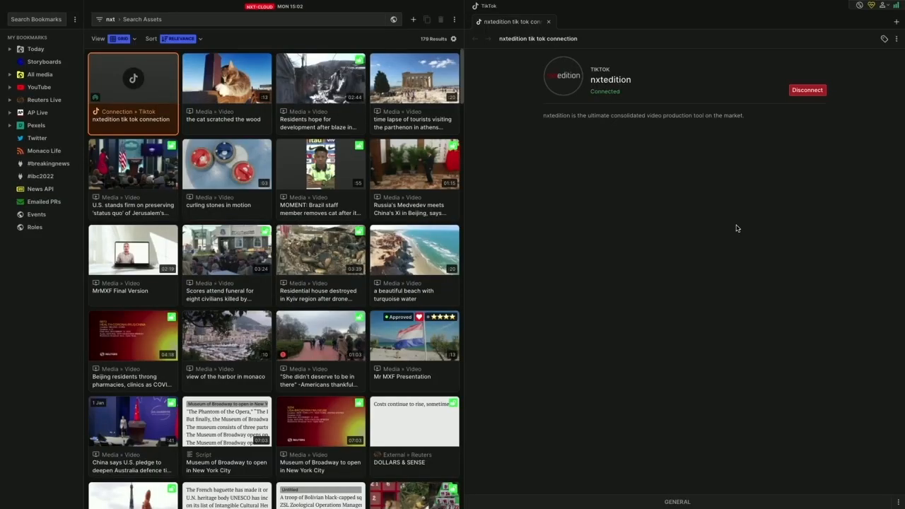
# - Create a new Publish asset that uses the nxtedition tik tok connection
pyautogui.click(413, 20)
pyautogui.scroll(-1, 371, 148)
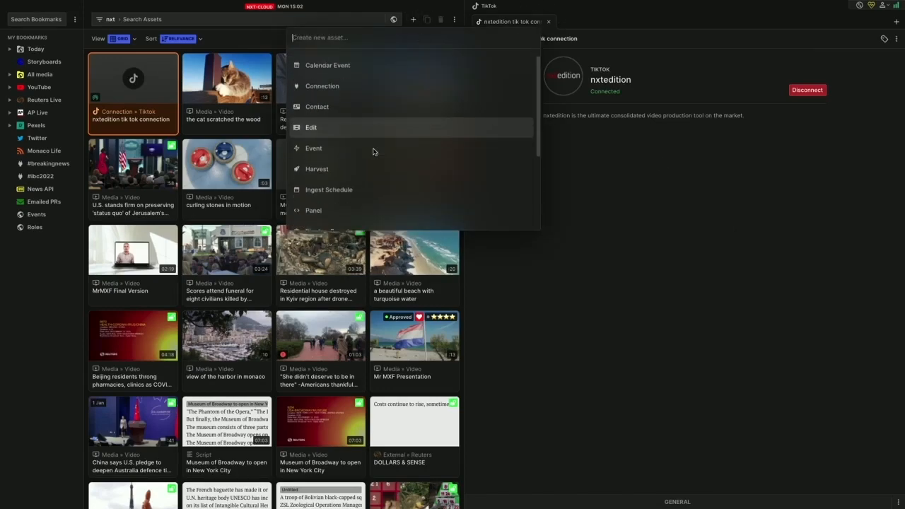
pyautogui.scroll(-4, 374, 152)
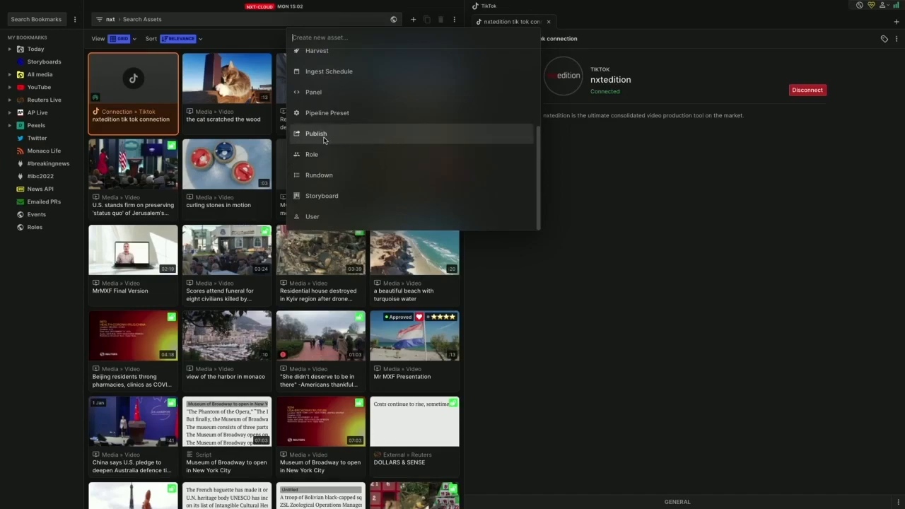
pyautogui.click(321, 139)
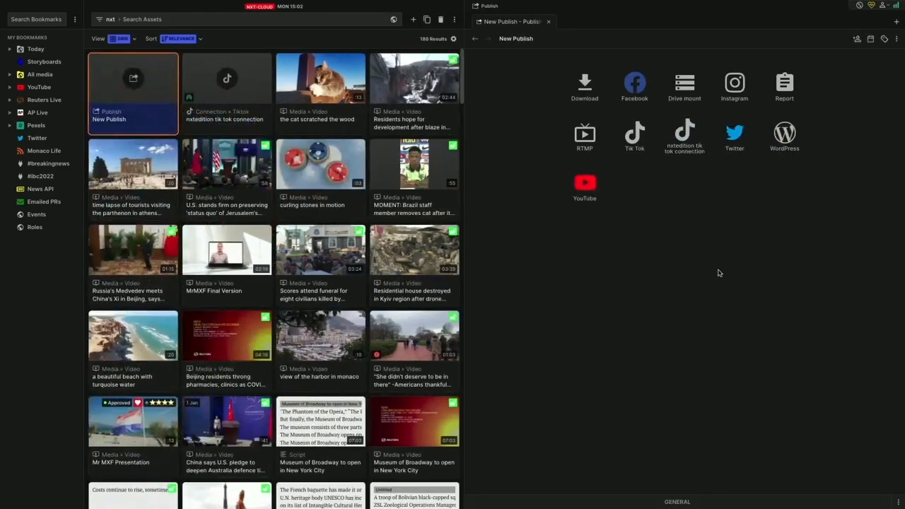
pyautogui.click(661, 140)
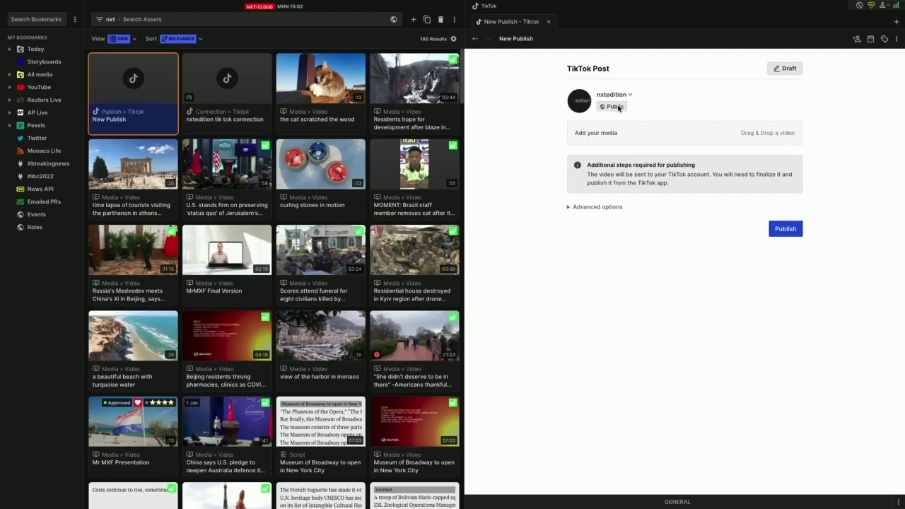
# - Review the render presets offered in the TikTok post's advanced options
pyautogui.click(569, 207)
pyautogui.click(661, 237)
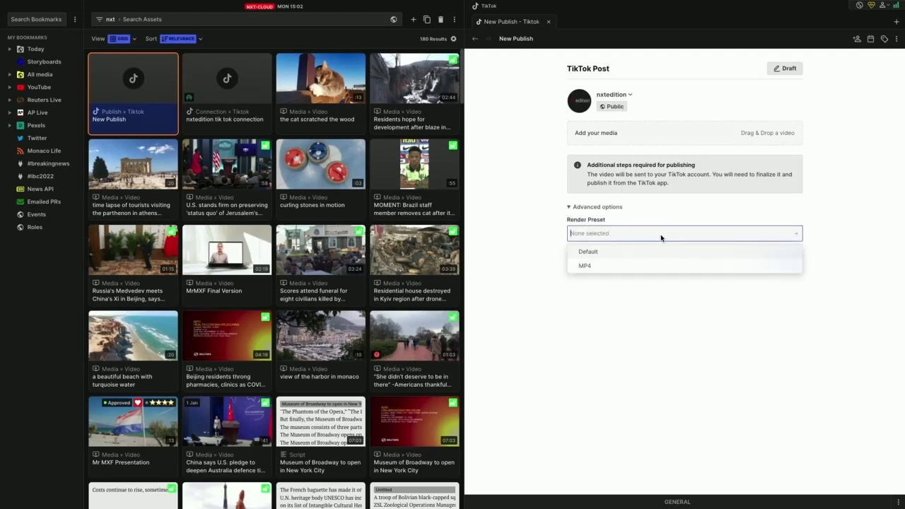
pyautogui.click(611, 237)
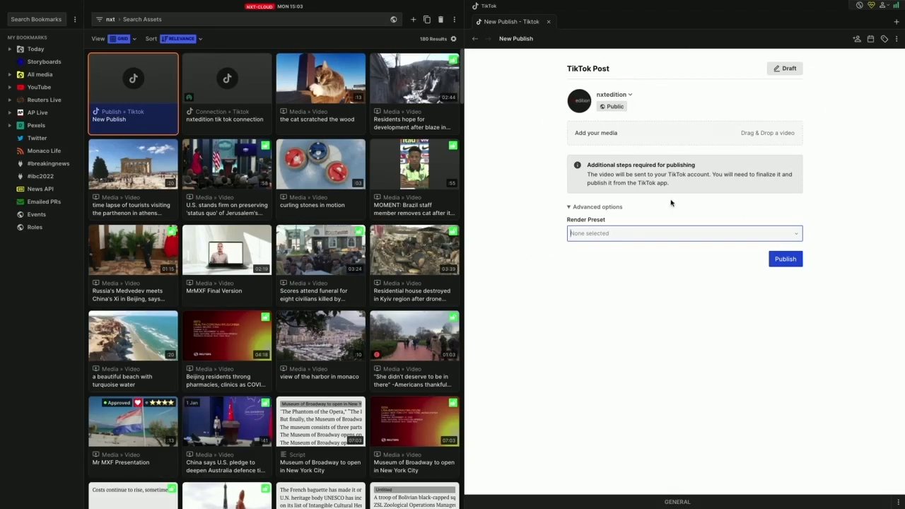
# - Rename the new publish asset as "Publish to Tik Tok"
pyautogui.click(516, 41)
pyautogui.write('P')
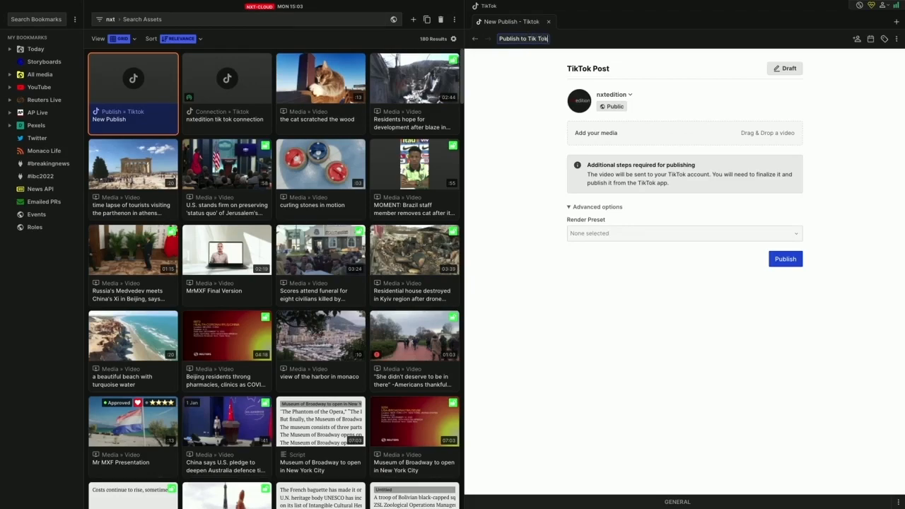
pyautogui.press('Return')
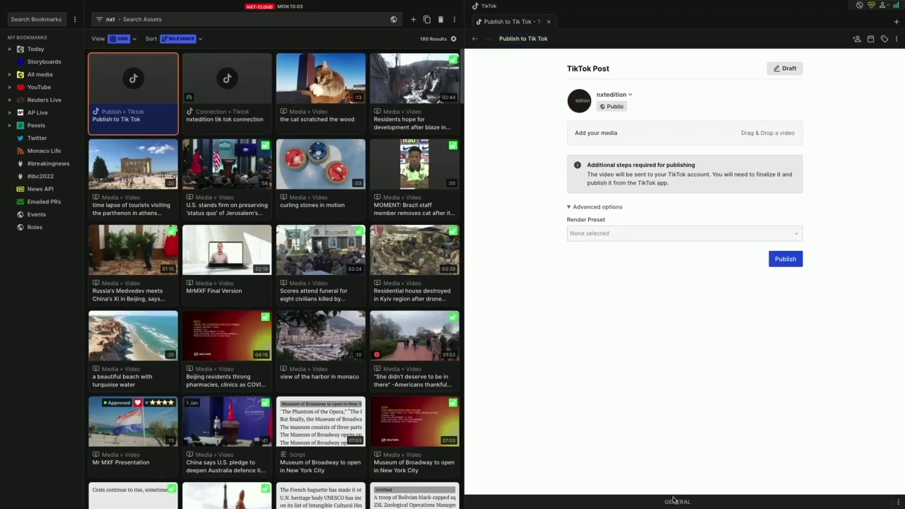
# - Show the publish asset's general metadata and tag it with nxt-publish and nxt-hidden
pyautogui.click(673, 501)
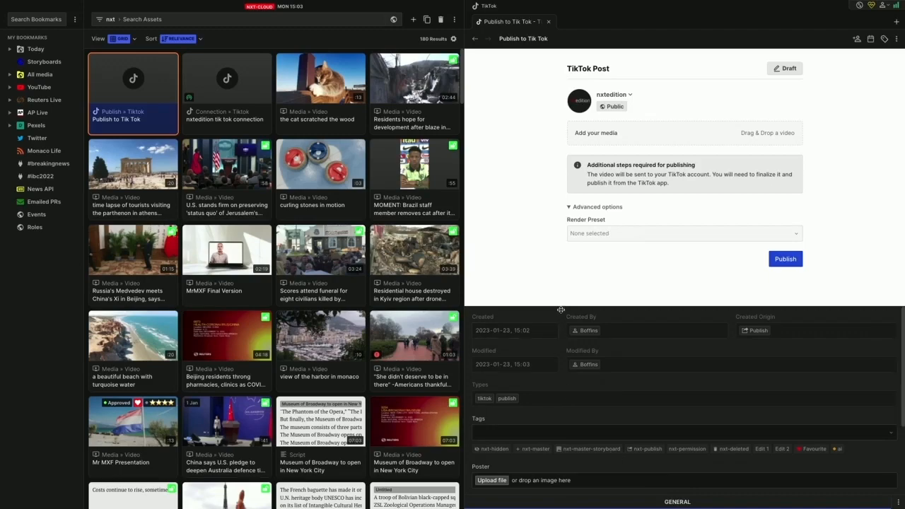
pyautogui.moveTo(562, 307); pyautogui.dragTo(561, 227)
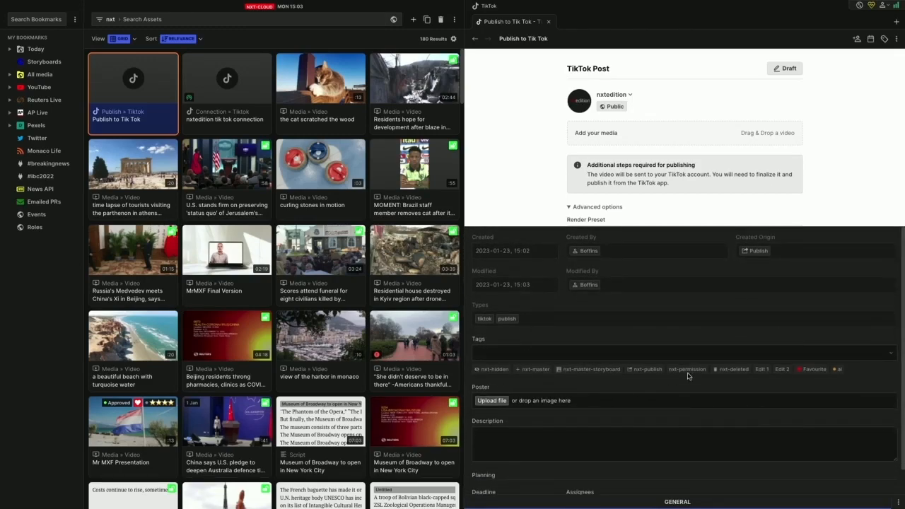
pyautogui.click(646, 370)
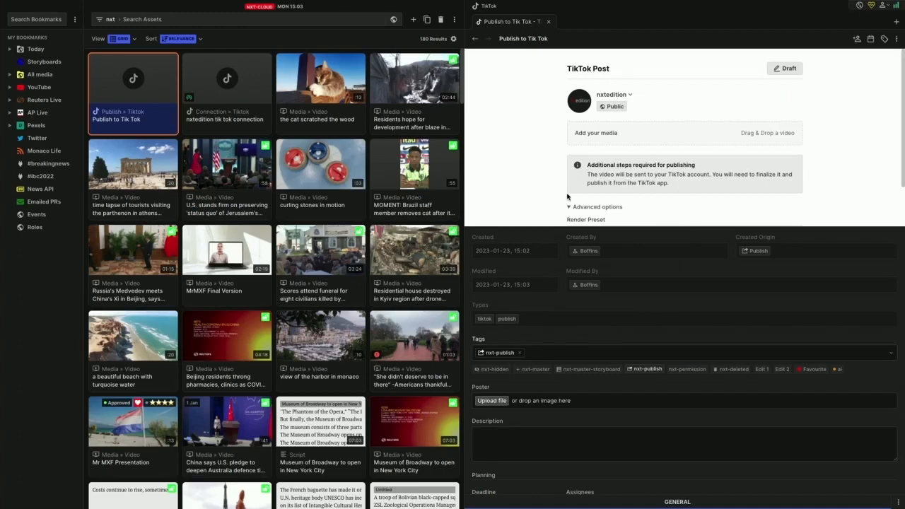
pyautogui.click(495, 369)
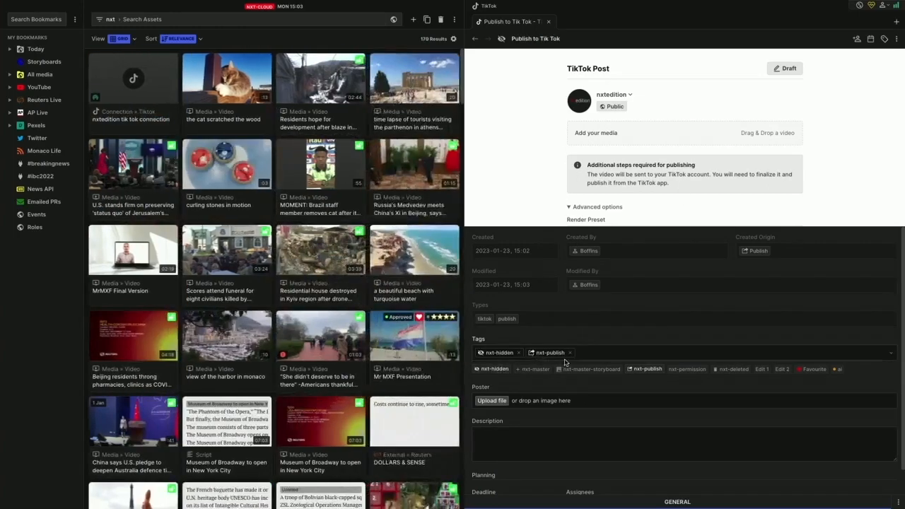
pyautogui.click(493, 371)
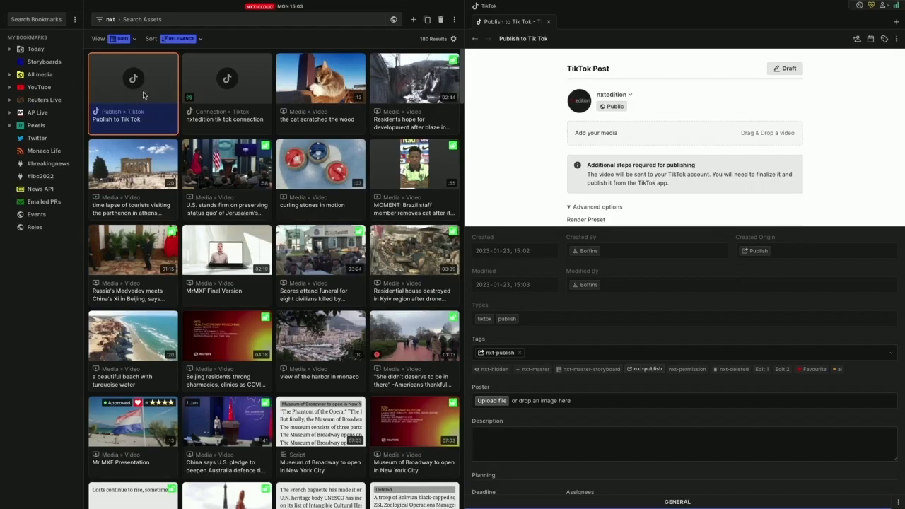
pyautogui.click(487, 369)
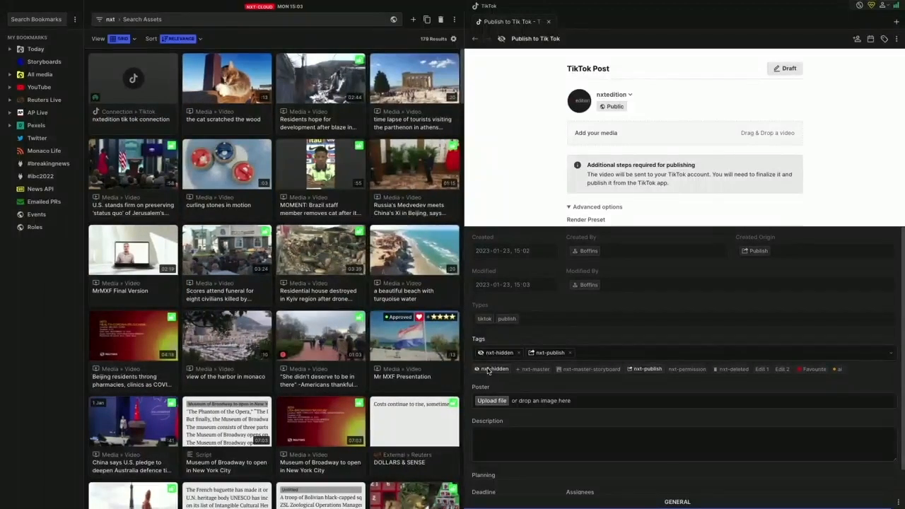
# - Open the nxtedition tik tok connection in a new tab, tag it nxt-hidden, and return to the Publish to Tik Tok tab
pyautogui.click(897, 22)
pyautogui.click(150, 111)
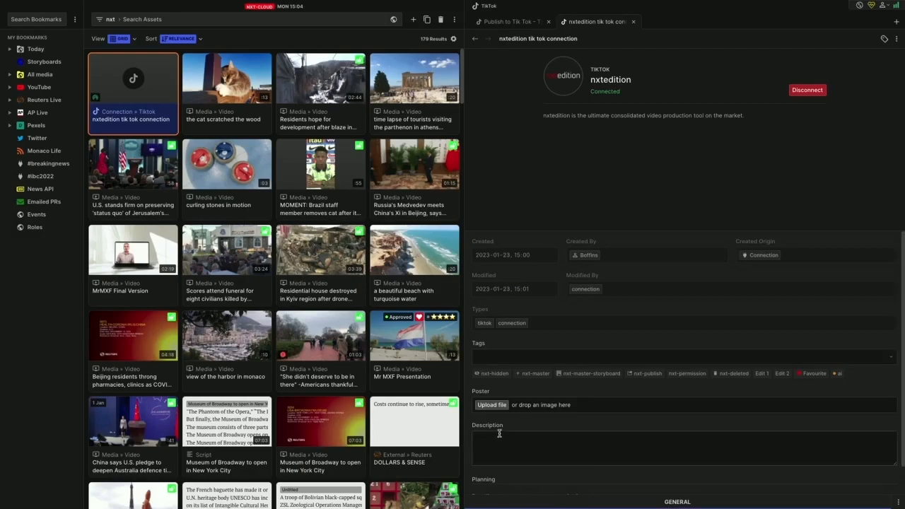
pyautogui.click(493, 374)
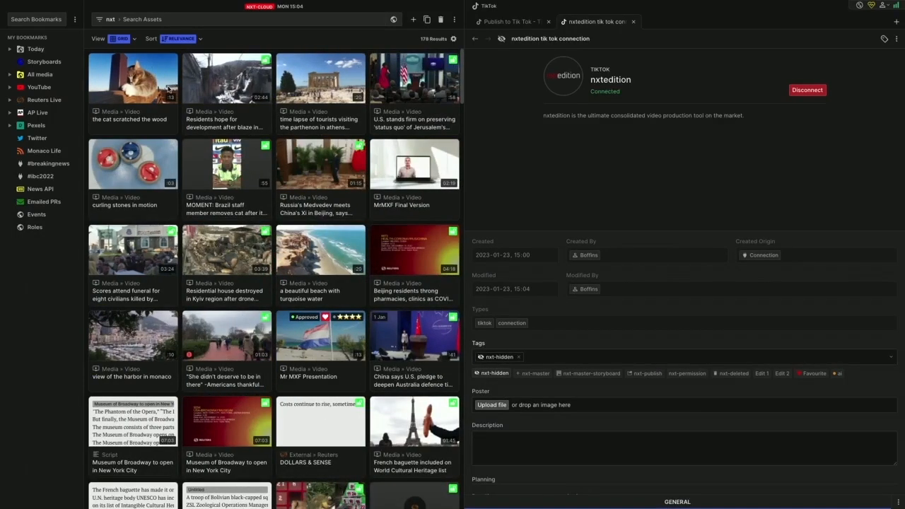
pyautogui.click(500, 23)
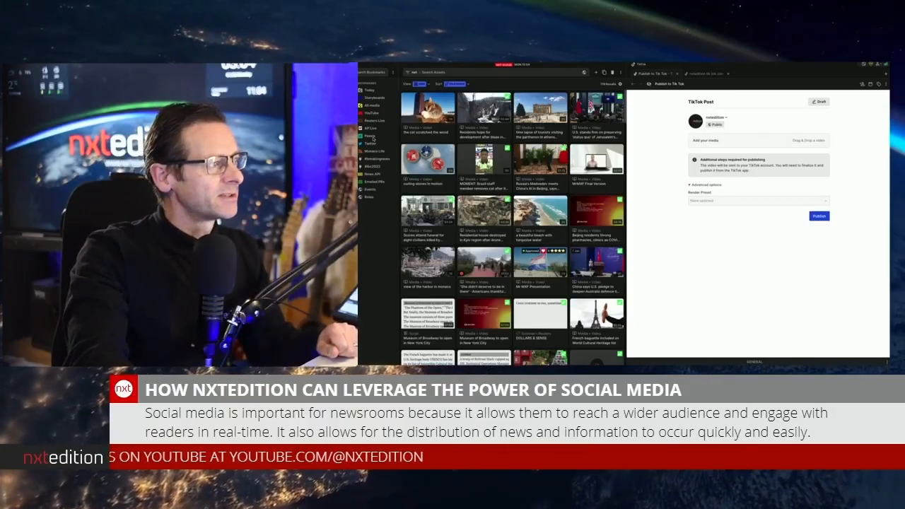
# - Search the Pexels library for "cats"
pyautogui.click(375, 138)
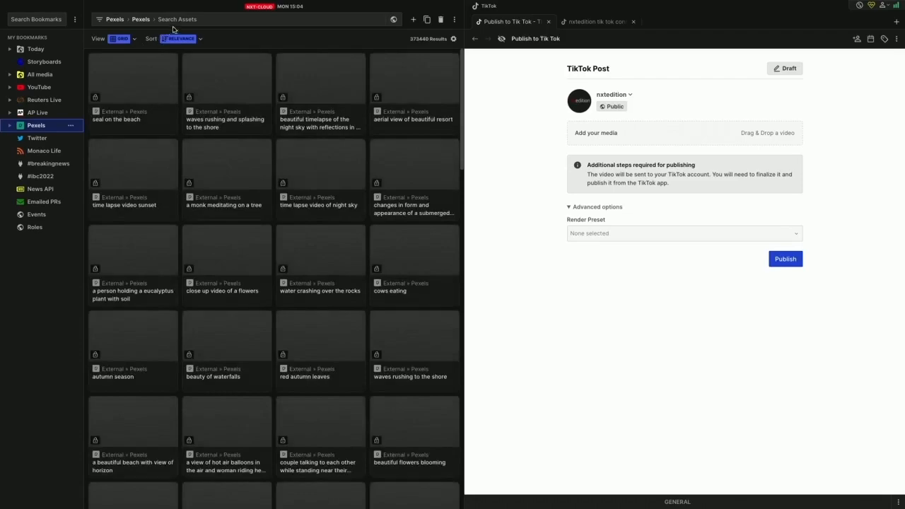
pyautogui.click(99, 19)
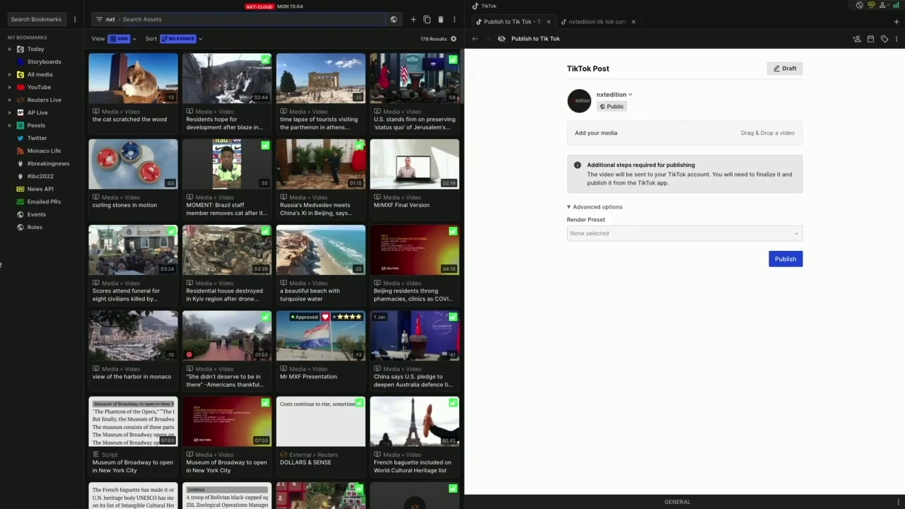
pyautogui.click(43, 128)
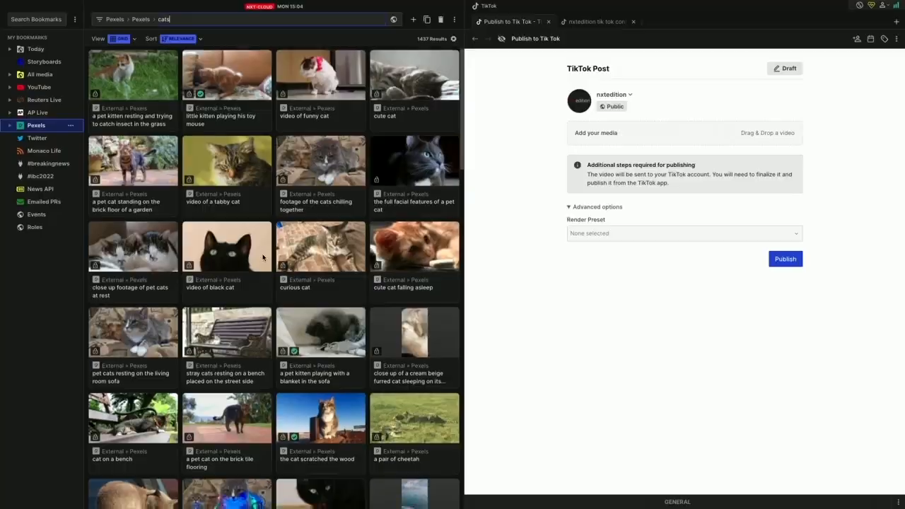
# - Browse the cat footage and preview "pet cats resting on the living room sofa"
pyautogui.scroll(-2, 507, 215)
pyautogui.scroll(-1, 263, 256)
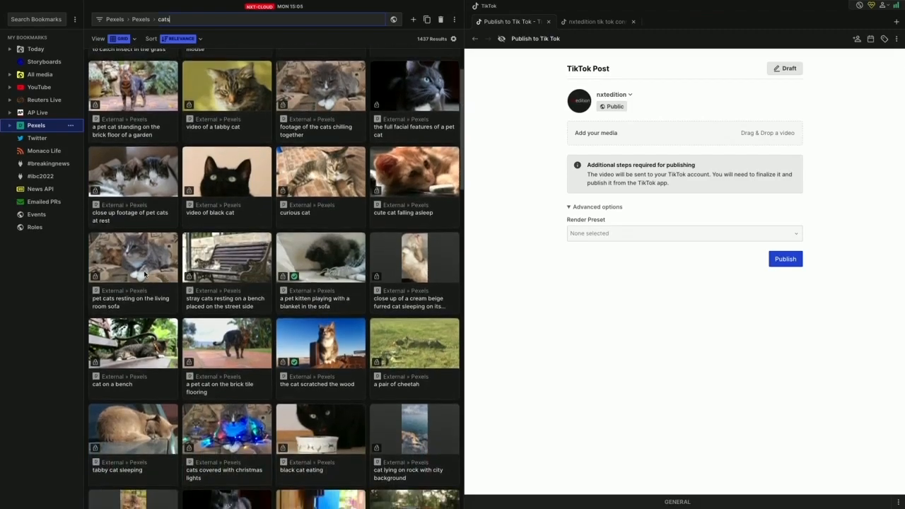
pyautogui.click(125, 270)
pyautogui.click(125, 266)
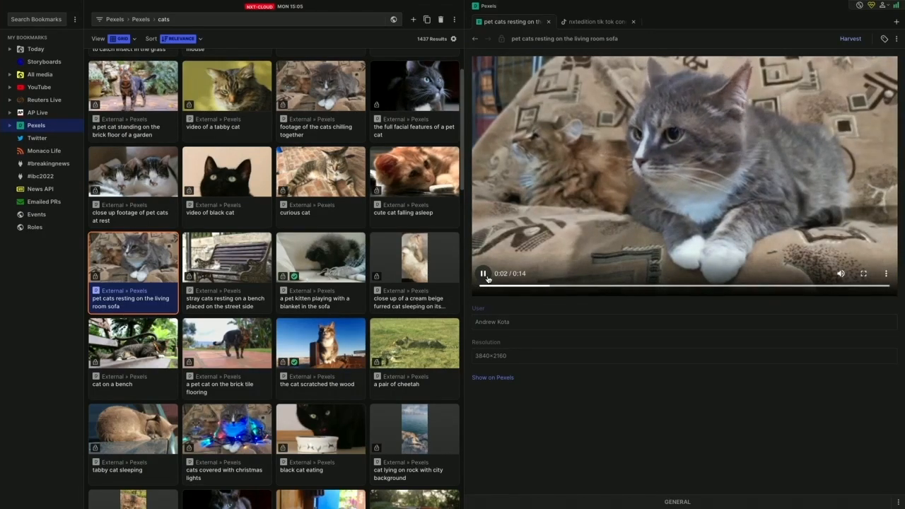
# - Preview the clip "a pet cat on the brick tile flooring" and harvest it into the media library
pyautogui.click(256, 375)
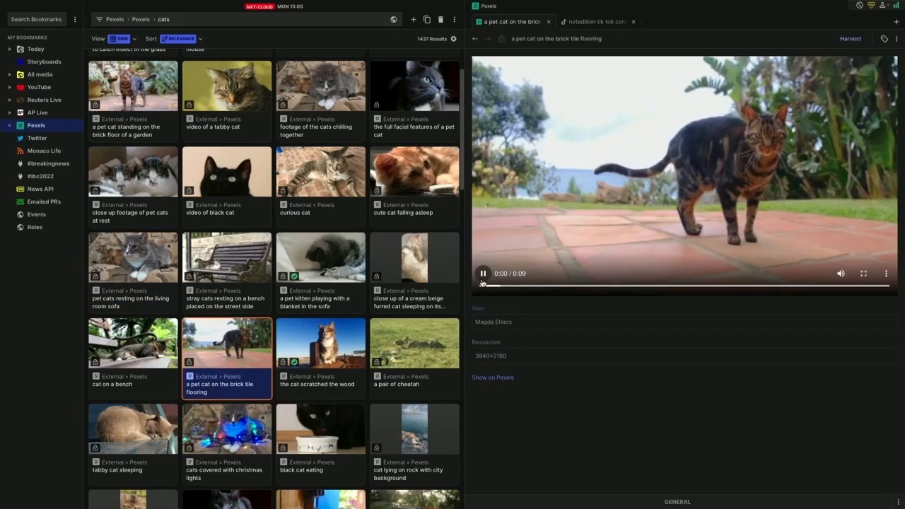
pyautogui.click(832, 138)
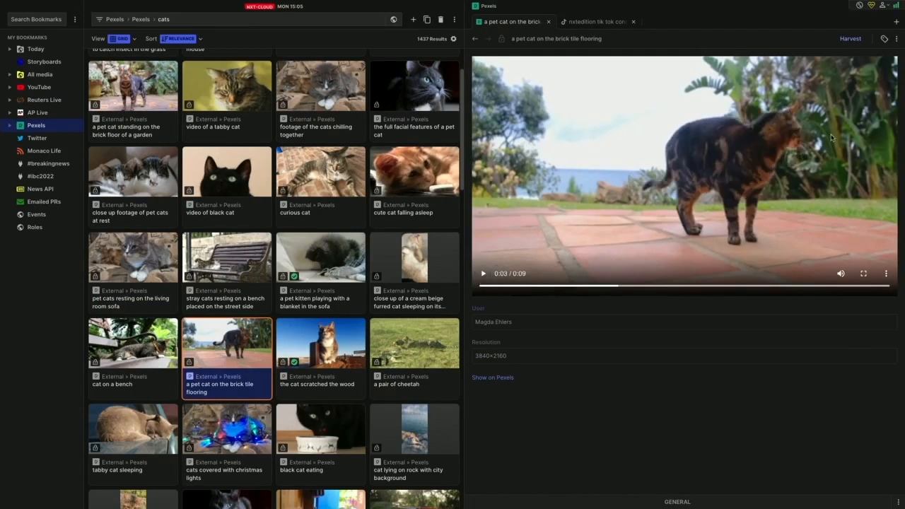
pyautogui.click(852, 39)
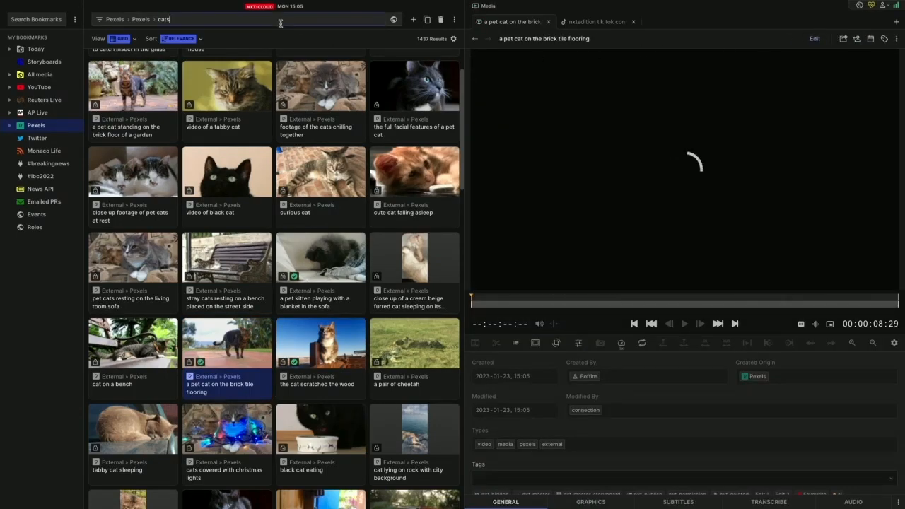
# - Clear the "cats" query and the Pexels filters so the search covers all nxt assets
pyautogui.press('BackSpace')
pyautogui.press('BackSpace')
pyautogui.press('BackSpace')
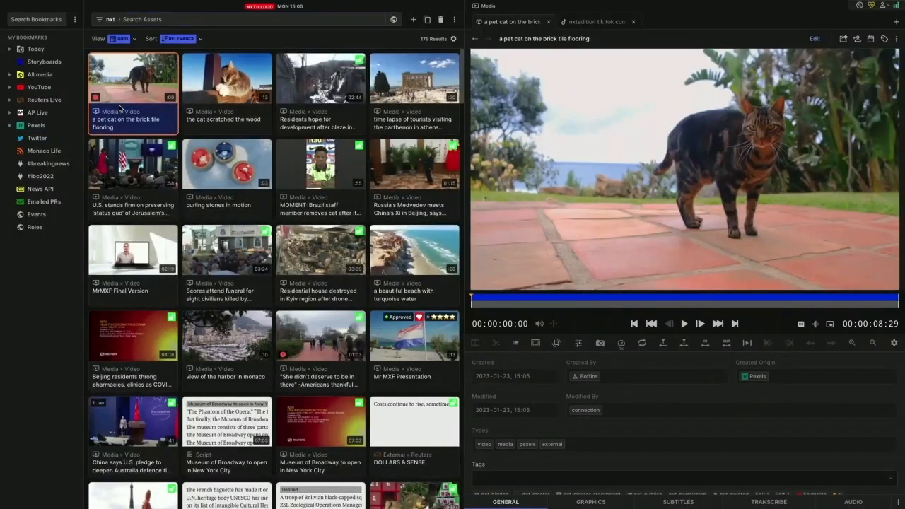
# - Scrub through the harvested cat clip, set its in point at 00:00:01:22, and trim off the footage before it
pyautogui.moveTo(495, 301); pyautogui.dragTo(646, 302)
pyautogui.click(718, 324)
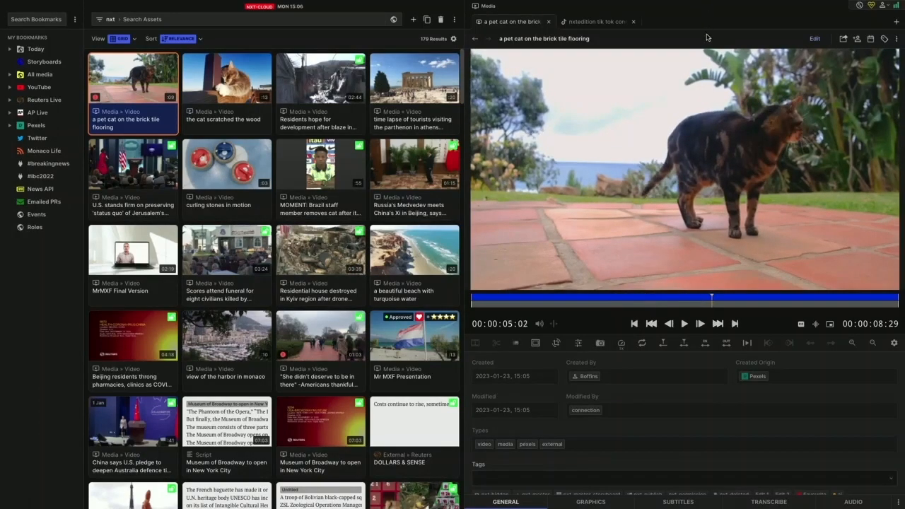
pyautogui.moveTo(701, 302); pyautogui.dragTo(554, 300)
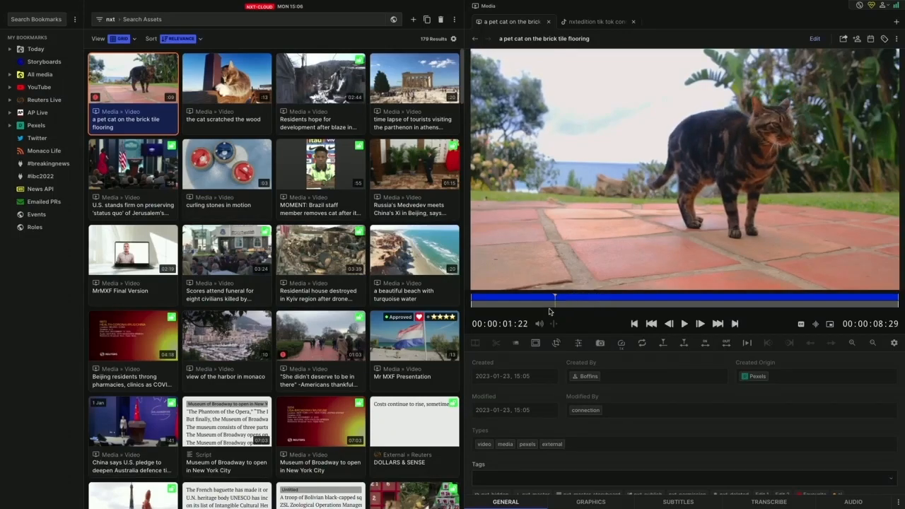
pyautogui.click(634, 323)
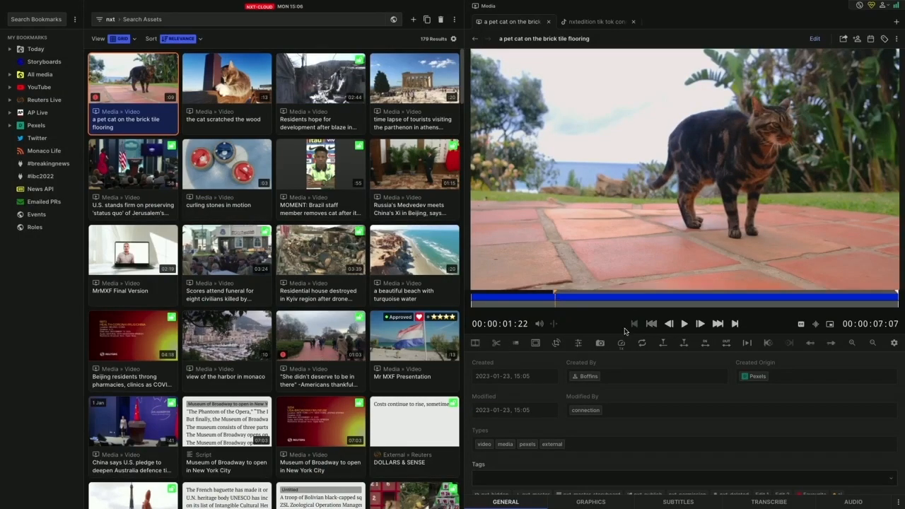
pyautogui.click(496, 345)
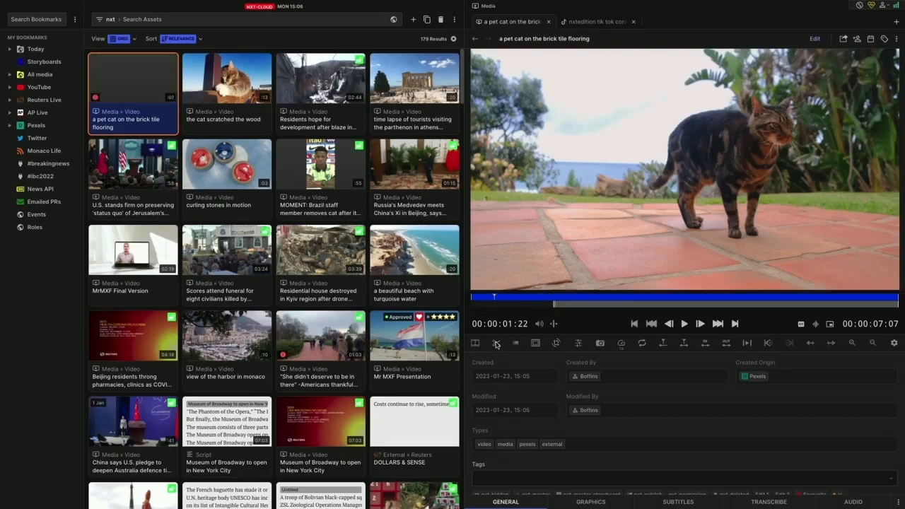
# - Crop the cat clip to Vertical 9 × 16 with the frame over the cat, check the framing, save it, and play the result
pyautogui.moveTo(490, 298); pyautogui.dragTo(628, 328)
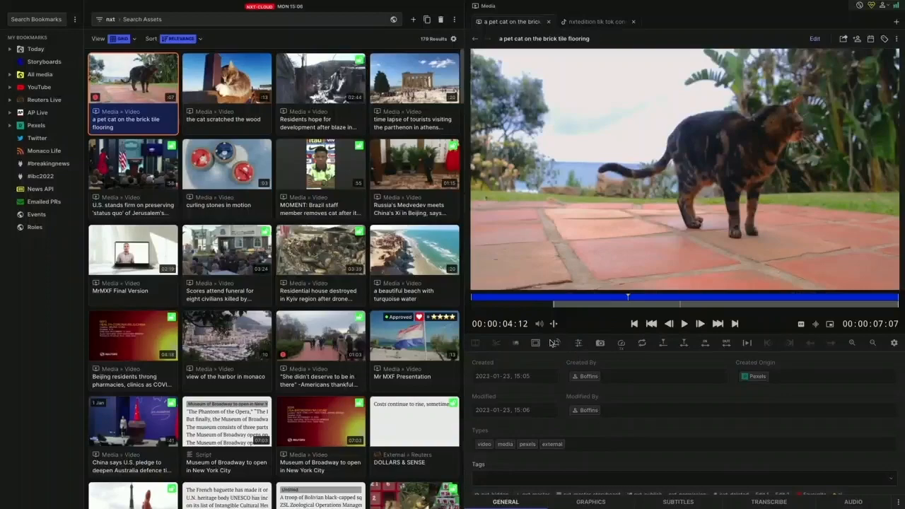
pyautogui.click(588, 371)
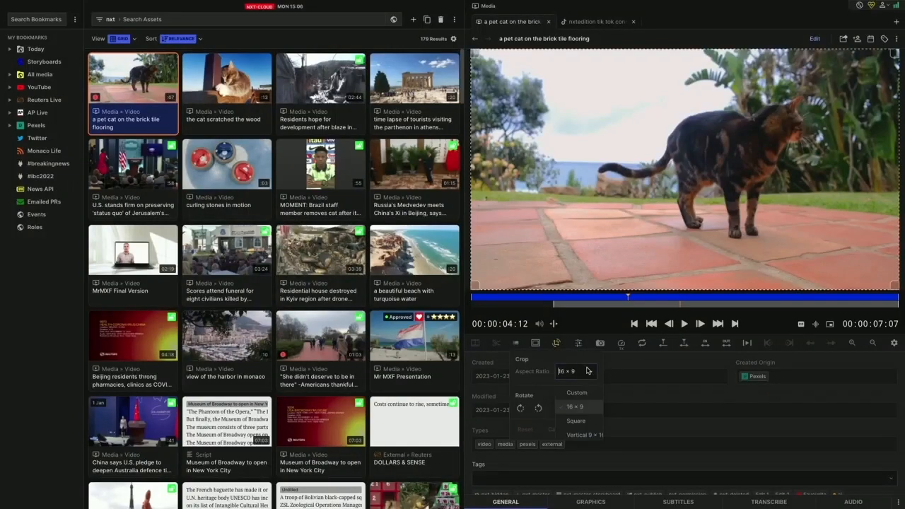
pyautogui.click(591, 434)
pyautogui.moveTo(692, 201); pyautogui.dragTo(752, 194)
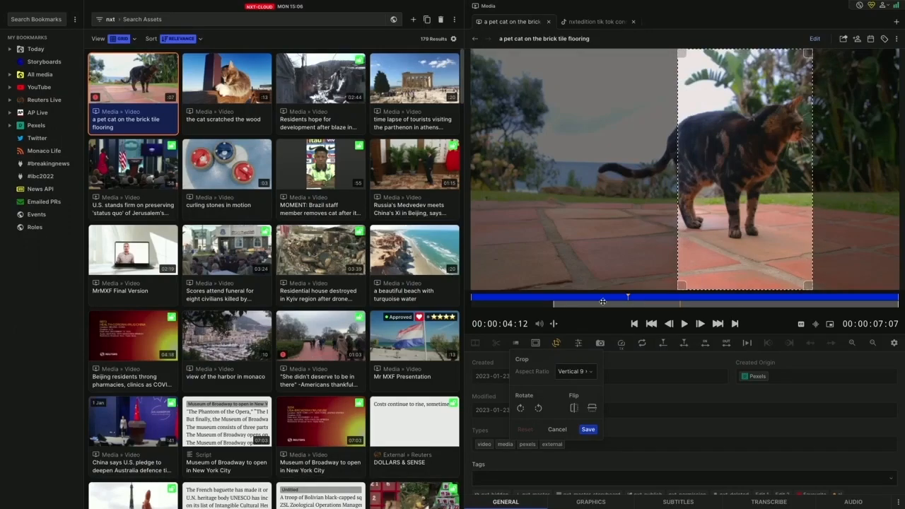
pyautogui.moveTo(601, 297); pyautogui.dragTo(875, 302)
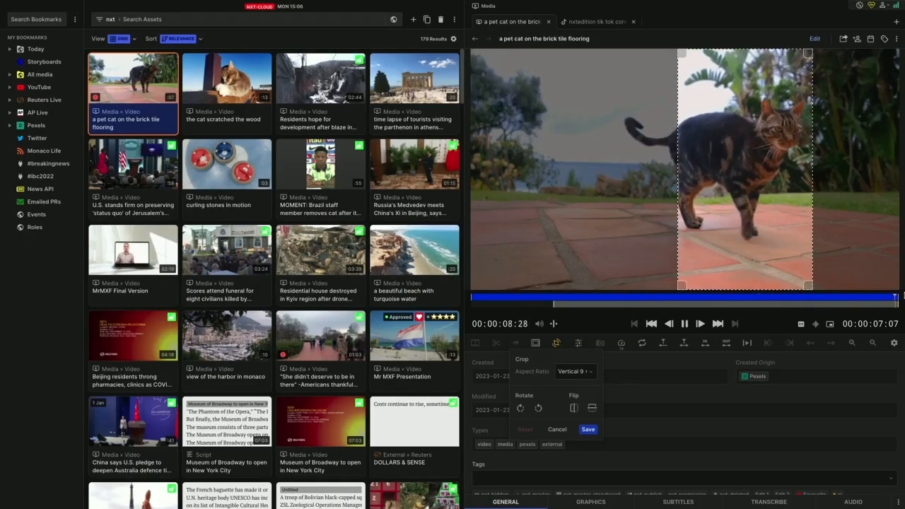
pyautogui.press('space')
pyautogui.click(518, 298)
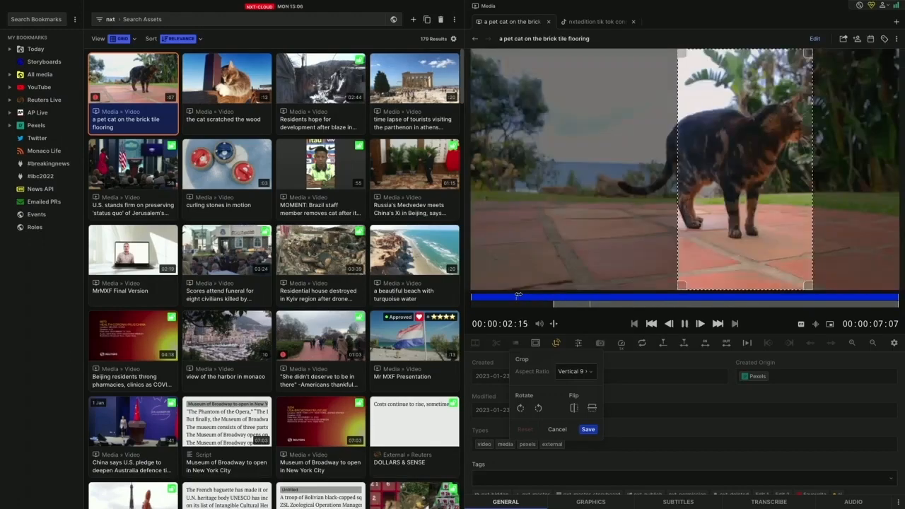
pyautogui.click(590, 430)
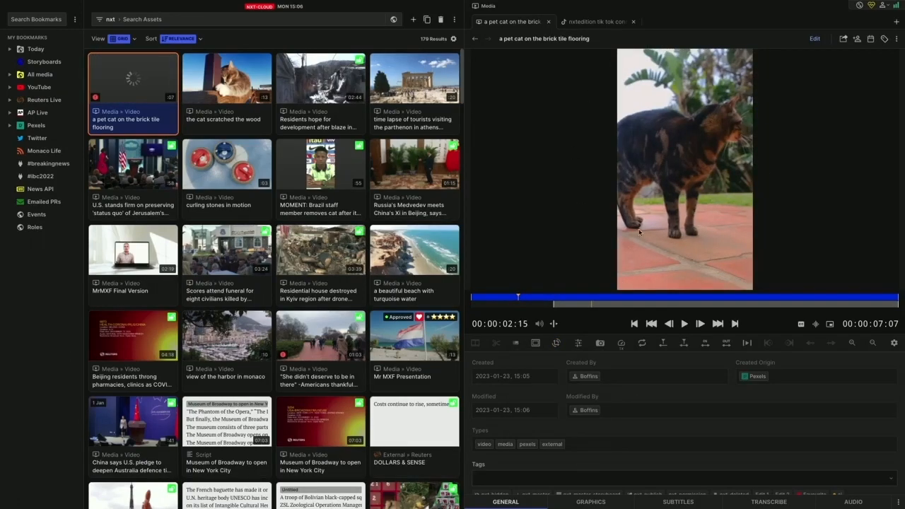
pyautogui.click(684, 324)
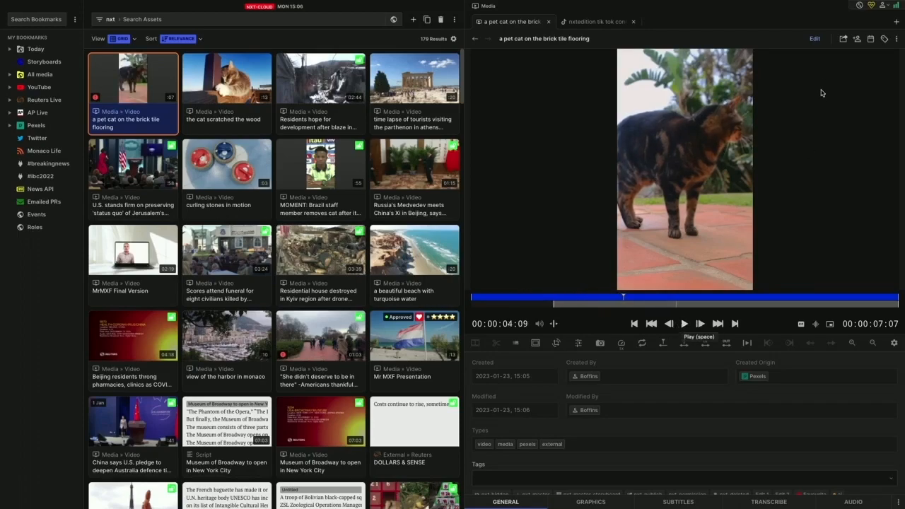
# - Create a Publish to Tik Tok post from the cropped cat clip and publish it to the nxtedition account
pyautogui.click(844, 40)
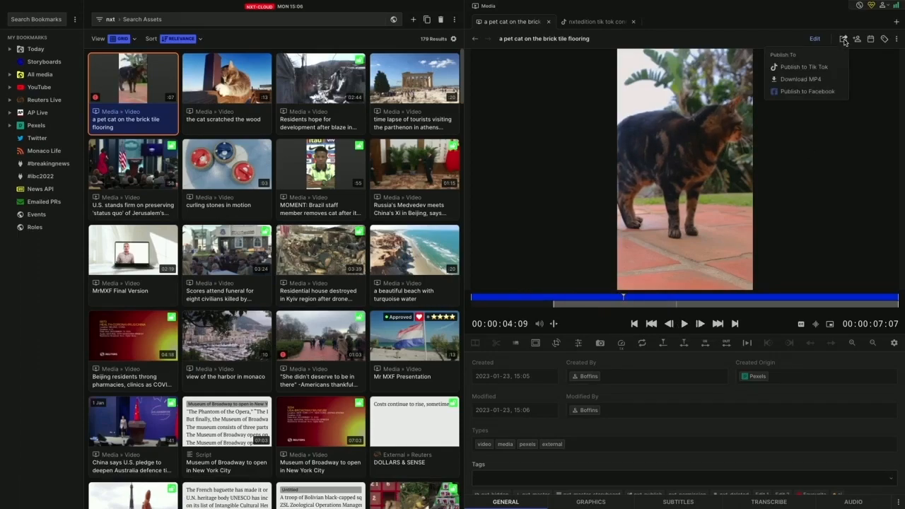
pyautogui.click(805, 66)
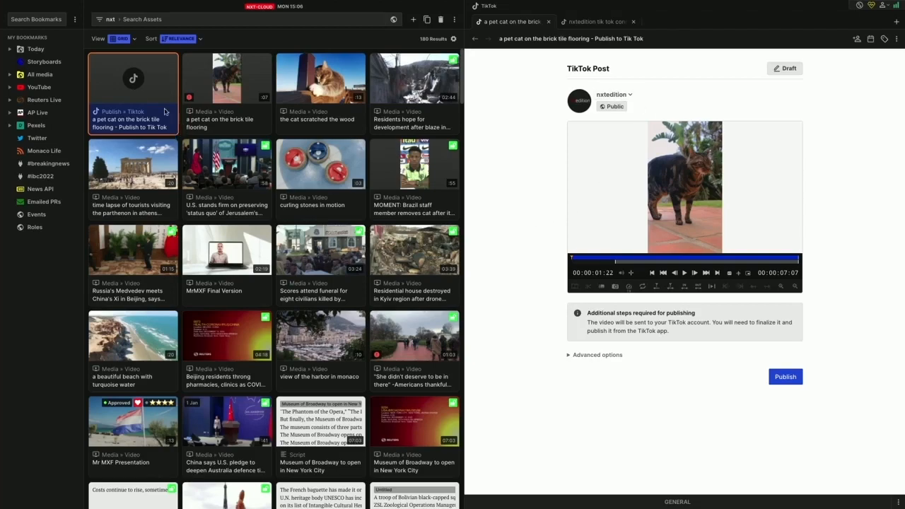
pyautogui.moveTo(138, 98)
pyautogui.mouseDown()
pyautogui.moveTo(182, 136)
pyautogui.moveTo(139, 111)
pyautogui.moveTo(147, 99)
pyautogui.mouseUp()
pyautogui.click(790, 379)
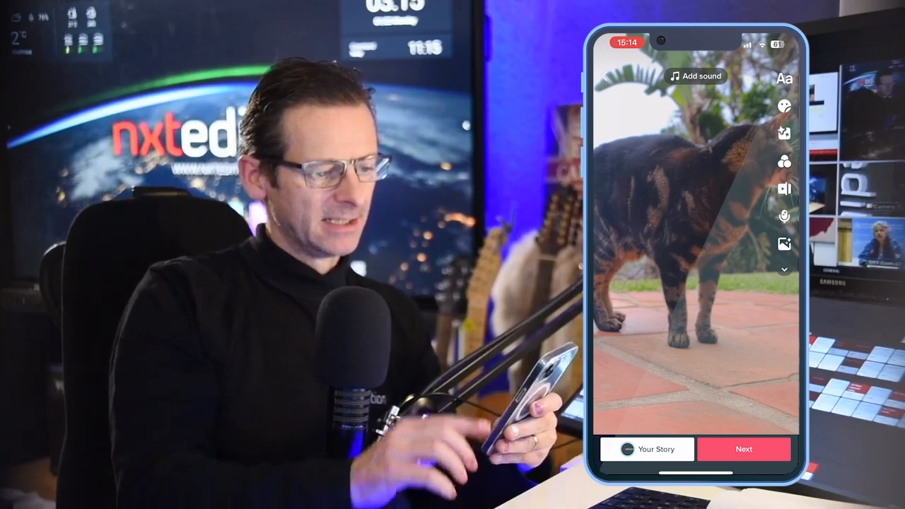
# - Add the text "Cats rule" to the video in the TikTok app, then enlarge it and tilt it upward over the cat's legs
pyautogui.click(784, 78)
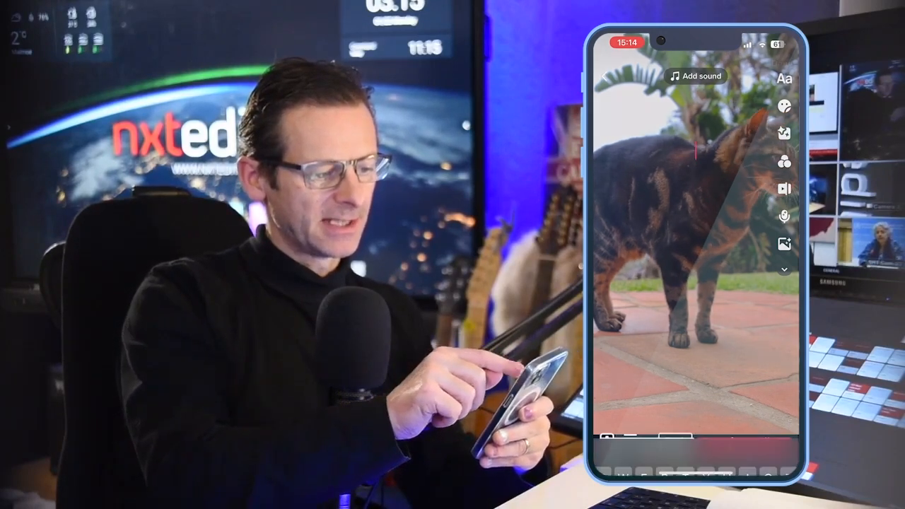
pyautogui.write('Cats r')
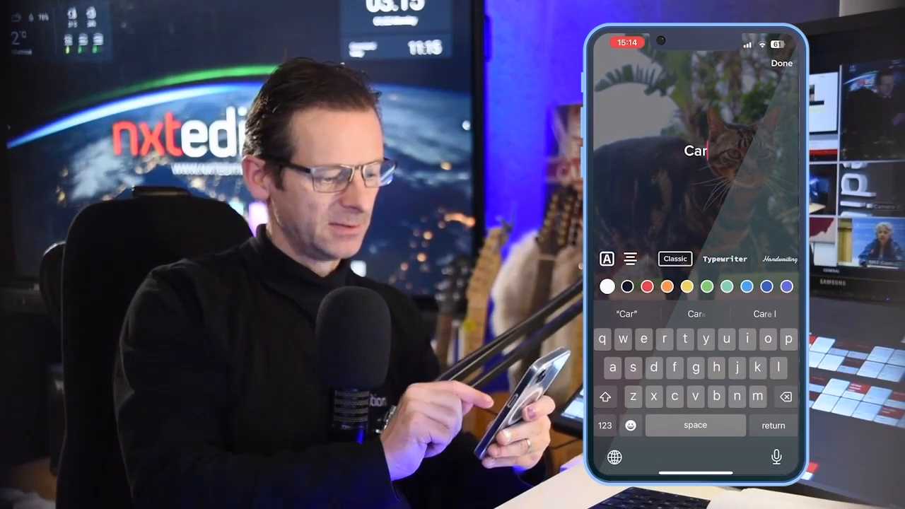
pyautogui.press('BackSpace')
pyautogui.write('ts r')
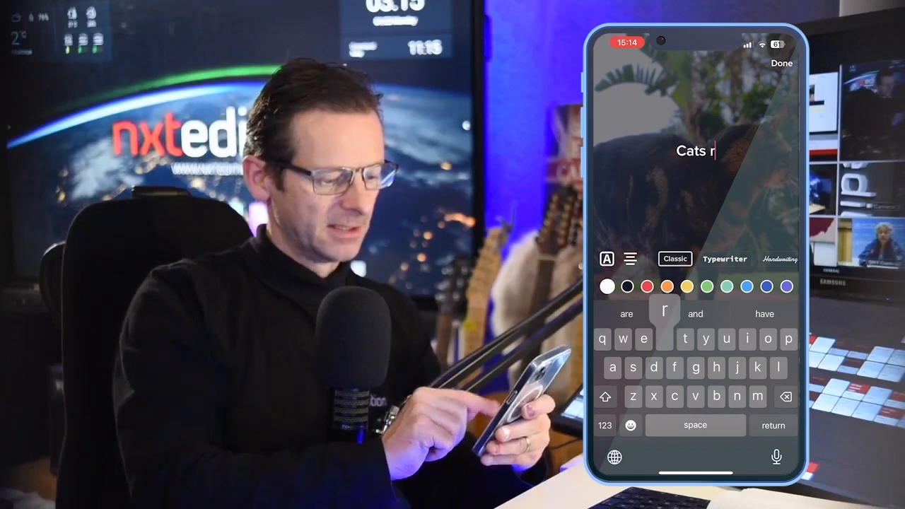
pyautogui.write('u')
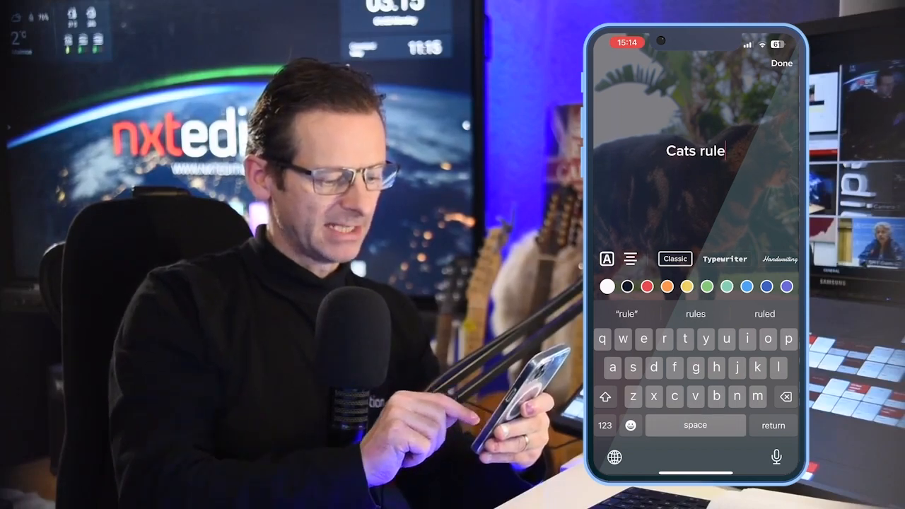
pyautogui.write('le')
pyautogui.press('Return')
pyautogui.click(781, 62)
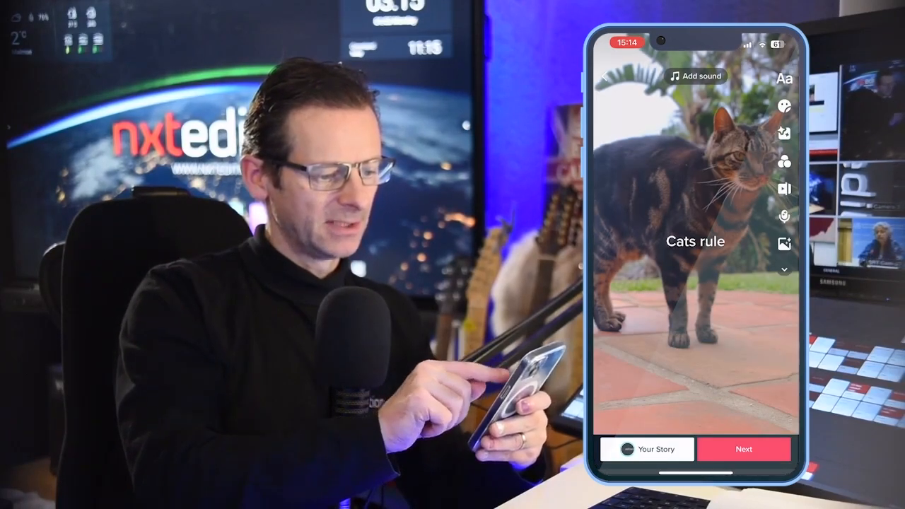
pyautogui.moveTo(696, 243)
pyautogui.mouseDown()
pyautogui.moveTo(693, 301)
pyautogui.moveTo(698, 259)
pyautogui.mouseUp()
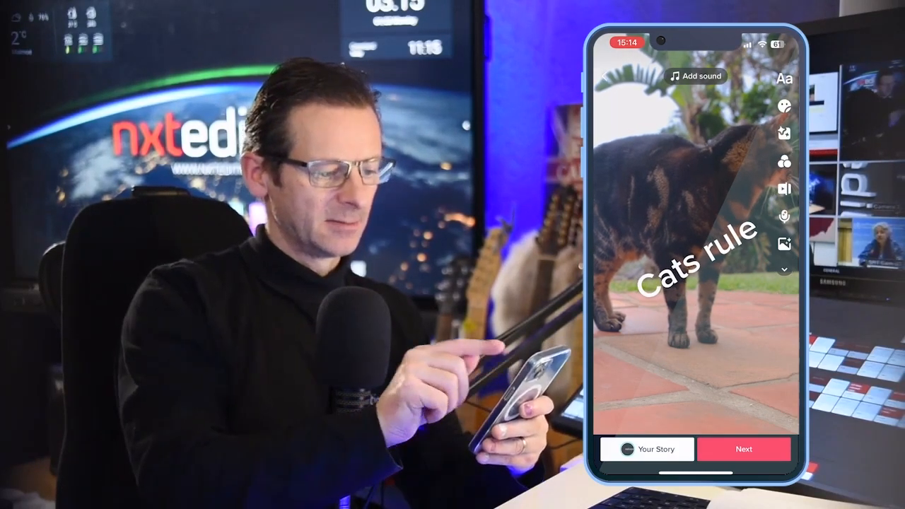
# - Add a guitar-playing cat sticker on the tiles at the lower right of the video and move the "Cats rule" text further down
pyautogui.click(785, 106)
pyautogui.click(670, 281)
pyautogui.moveTo(699, 285); pyautogui.dragTo(686, 313)
pyautogui.moveTo(697, 234); pyautogui.dragTo(746, 372)
pyautogui.moveTo(686, 312)
pyautogui.mouseDown()
pyautogui.moveTo(665, 202)
pyautogui.moveTo(684, 312)
pyautogui.mouseUp()
pyautogui.click(685, 311)
pyautogui.click(660, 259)
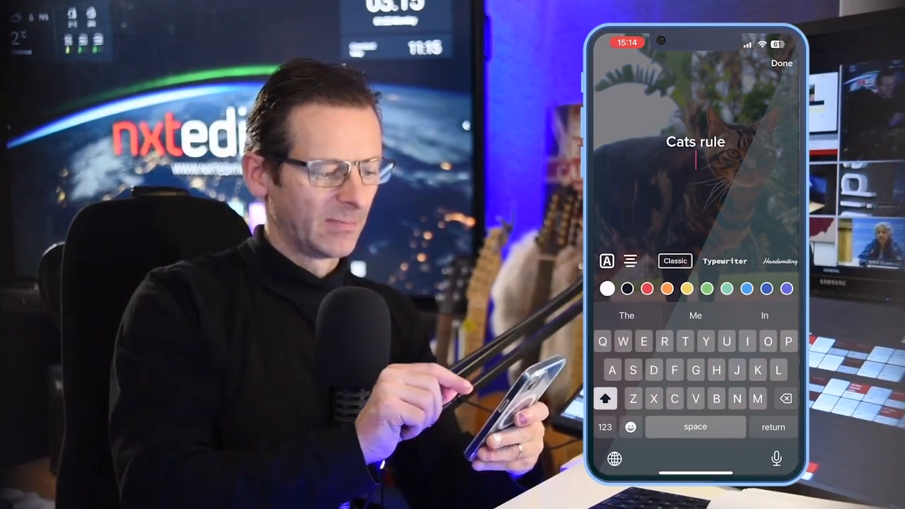
pyautogui.click(782, 63)
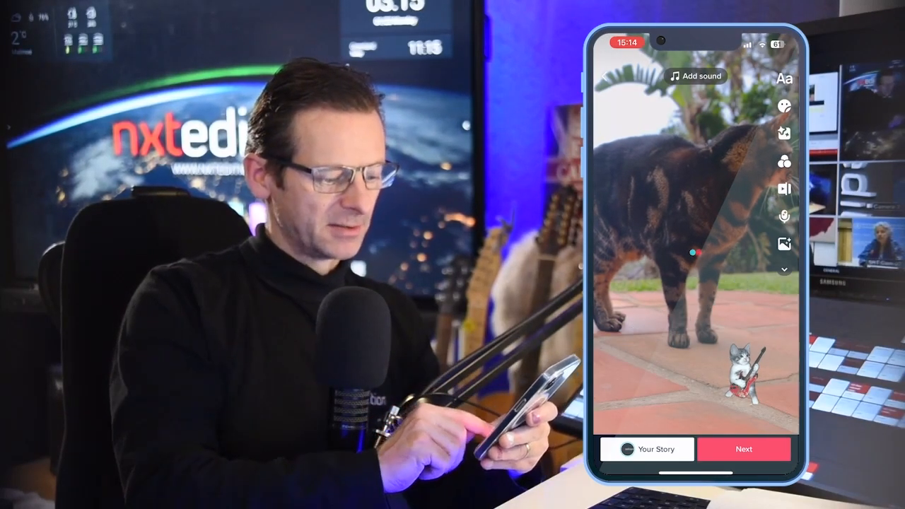
# - Post the decorated cat video to the account's TikTok story
pyautogui.click(647, 449)
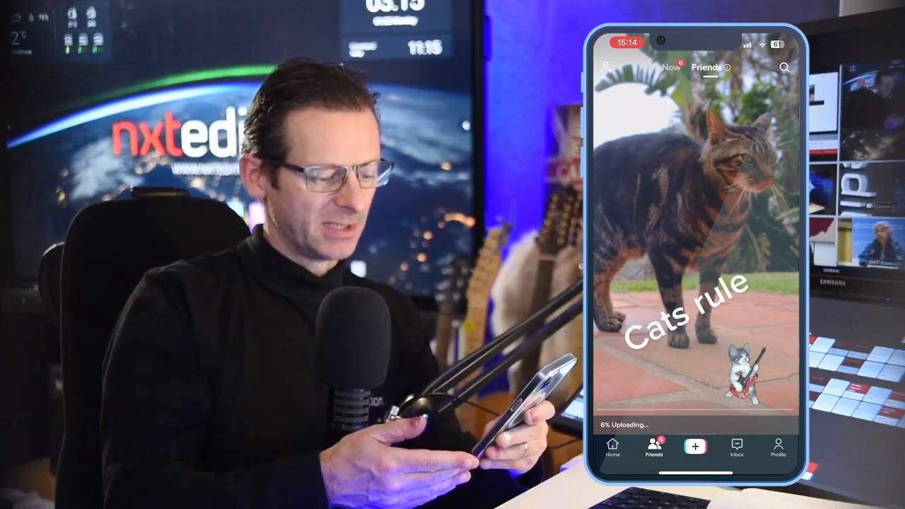